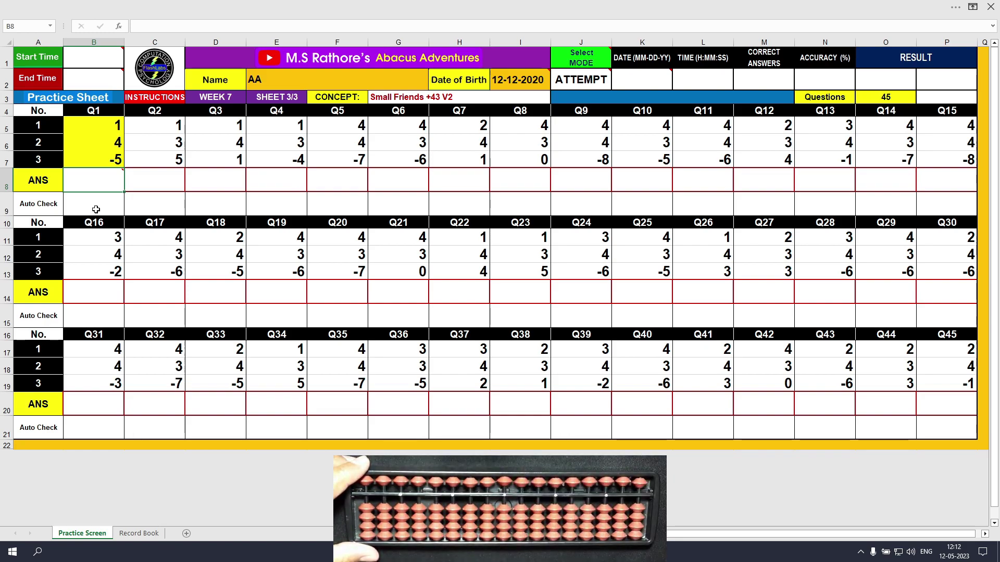
- Answer the first three practice questions in the ANS row: 0 for Q1, 9 for Q2 and 6 for Q3
{"action": "type", "text": "0"}
{"action": "key", "text": "Tab"}
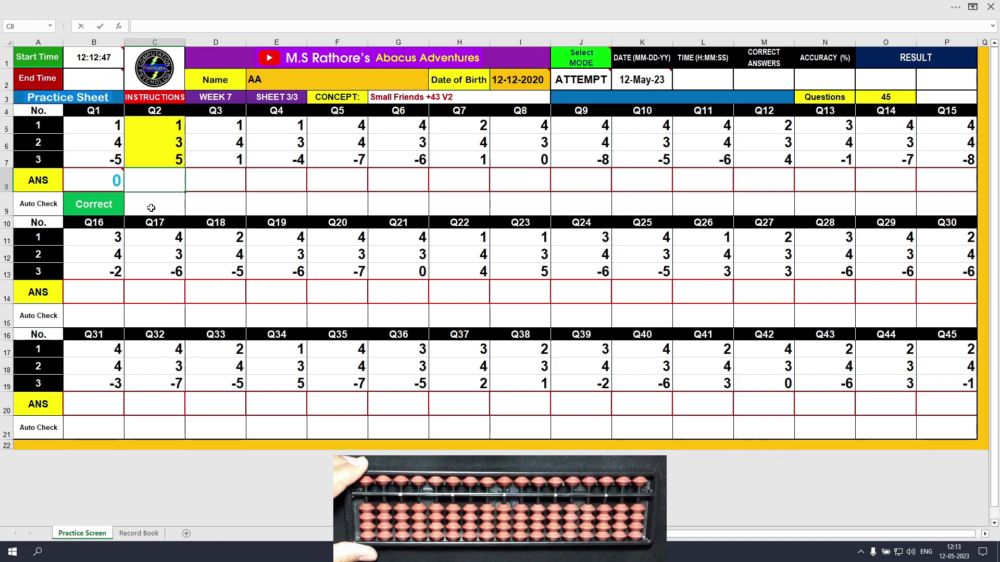
{"action": "key", "text": "Return"}
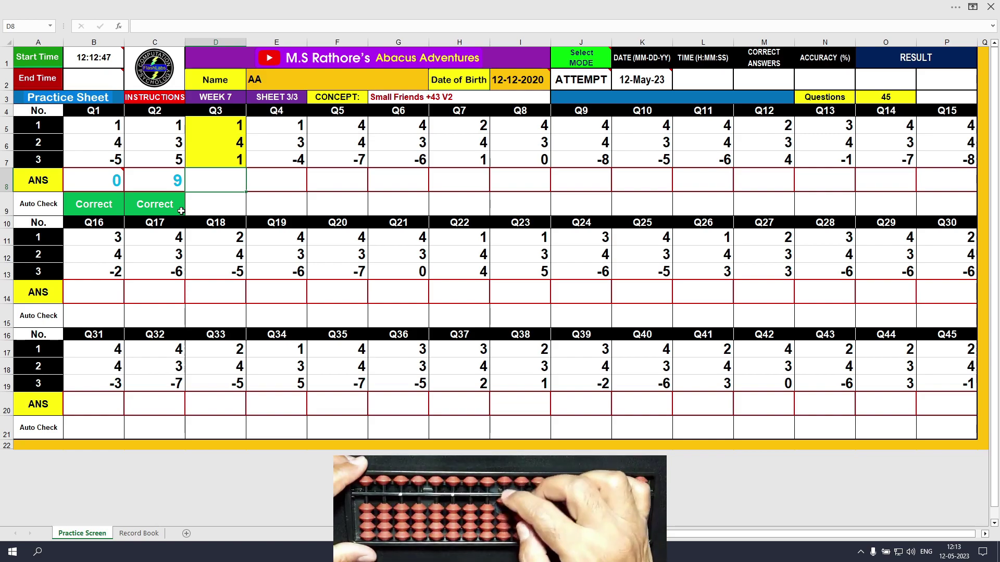
{"action": "type", "text": "6"}
{"action": "key", "text": "Tab"}
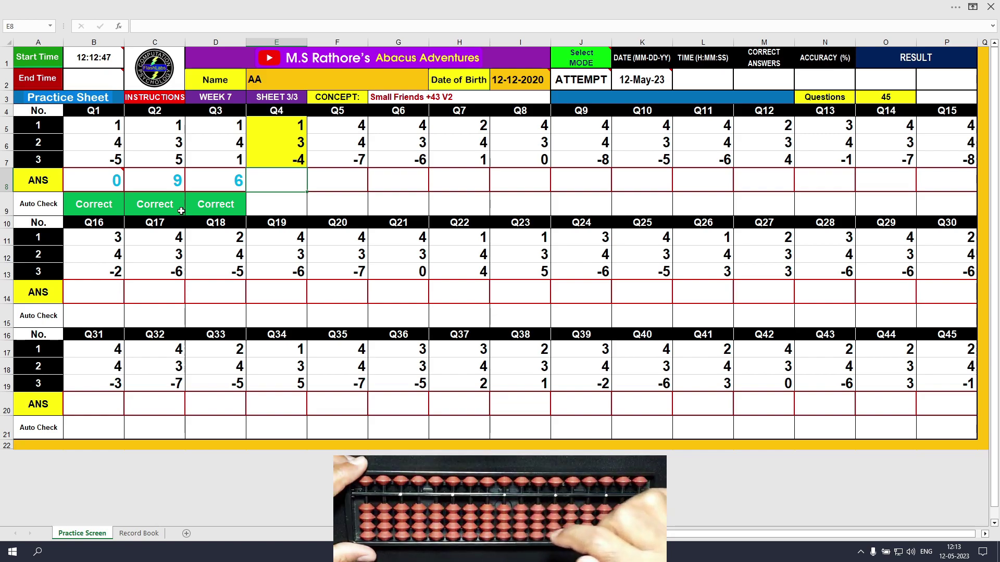
- Fill in the answers for Q4 to Q6 in the first ANS row: 0, 1 and 1
{"action": "type", "text": "0"}
{"action": "key", "text": "Tab"}
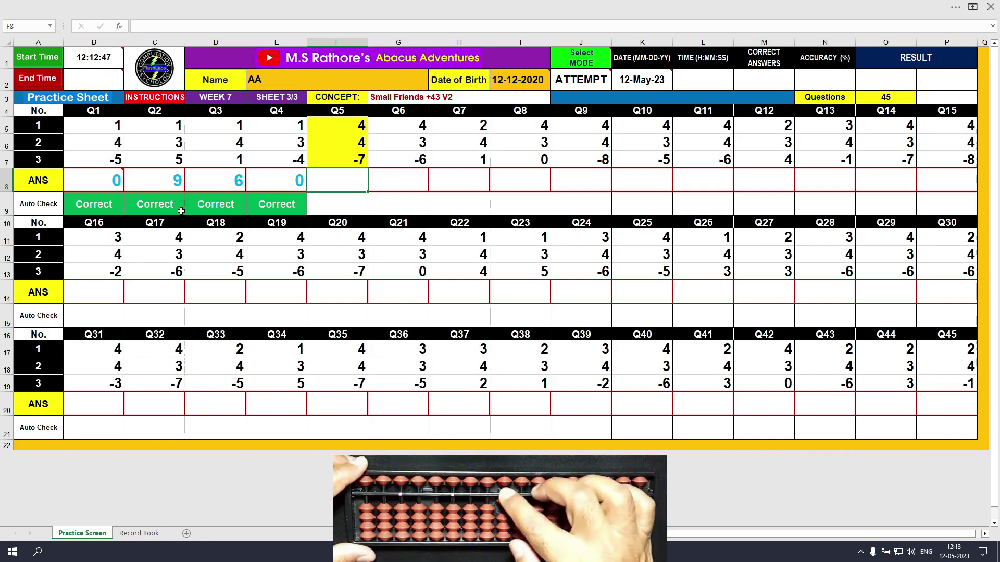
{"action": "key", "text": "Tab"}
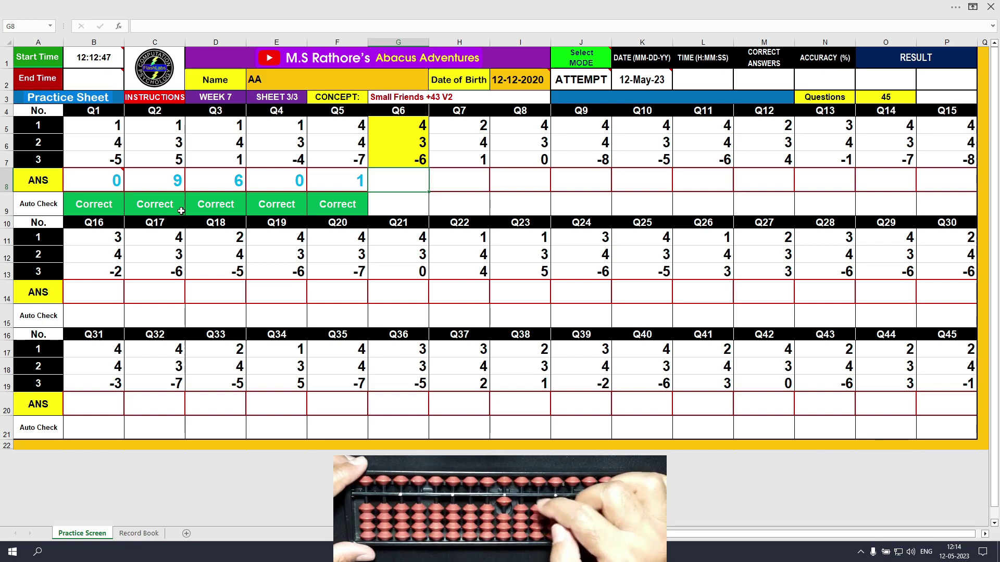
{"action": "type", "text": "1"}
{"action": "key", "text": "Tab"}
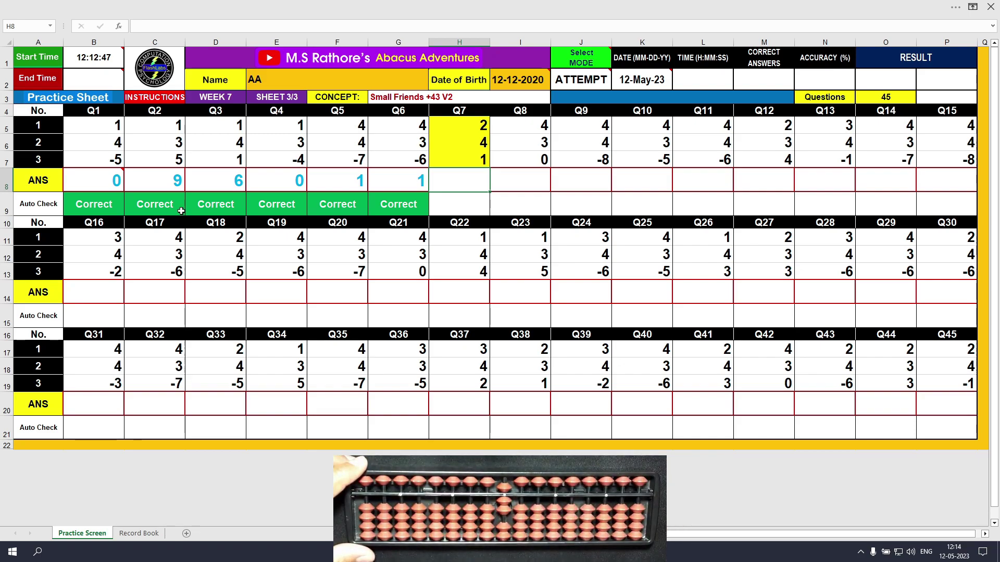
- Fill in the answers for Q7 to Q9 in the first ANS row: 7, 7 and 0
{"action": "type", "text": "7"}
{"action": "key", "text": "Tab"}
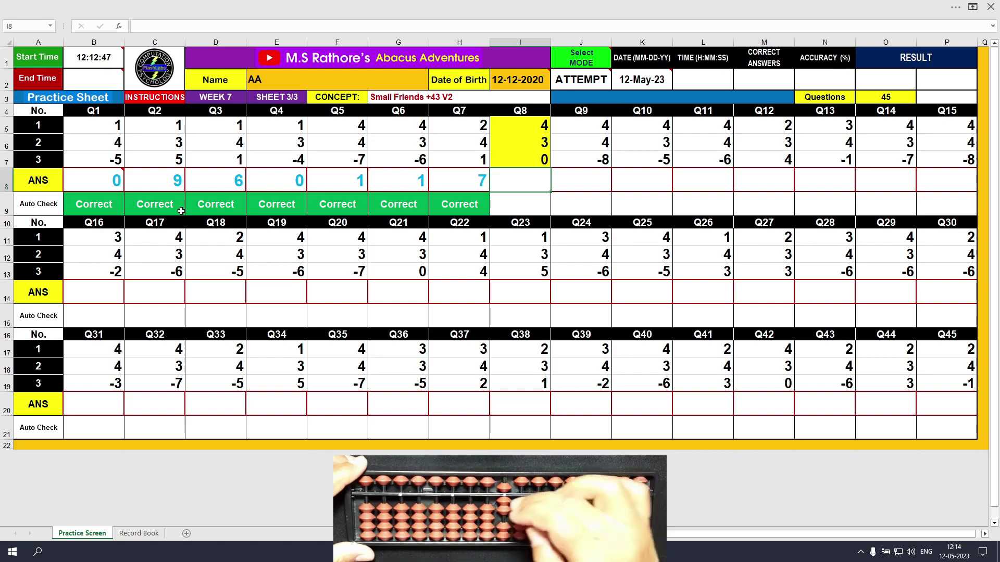
{"action": "type", "text": "7"}
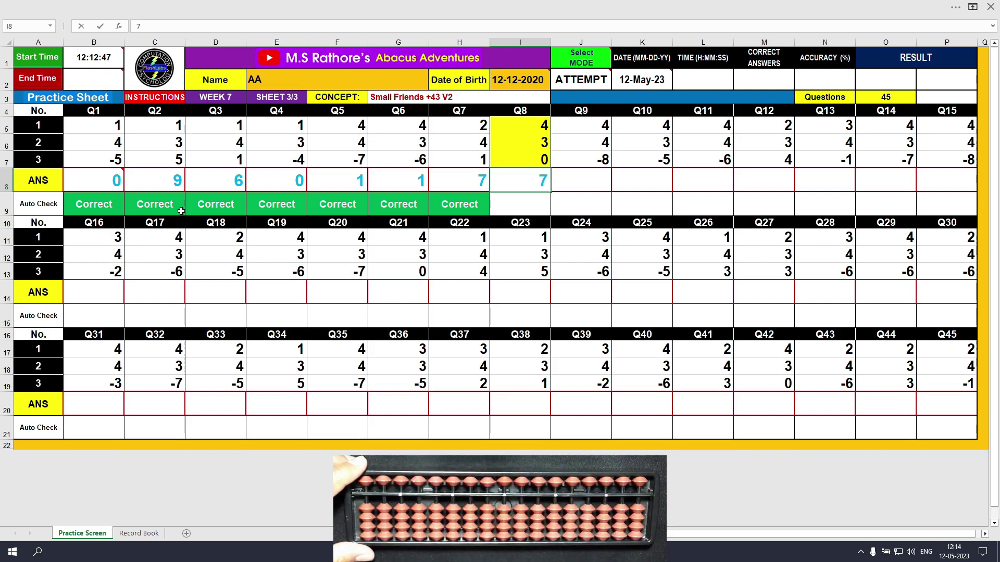
{"action": "key", "text": "Tab"}
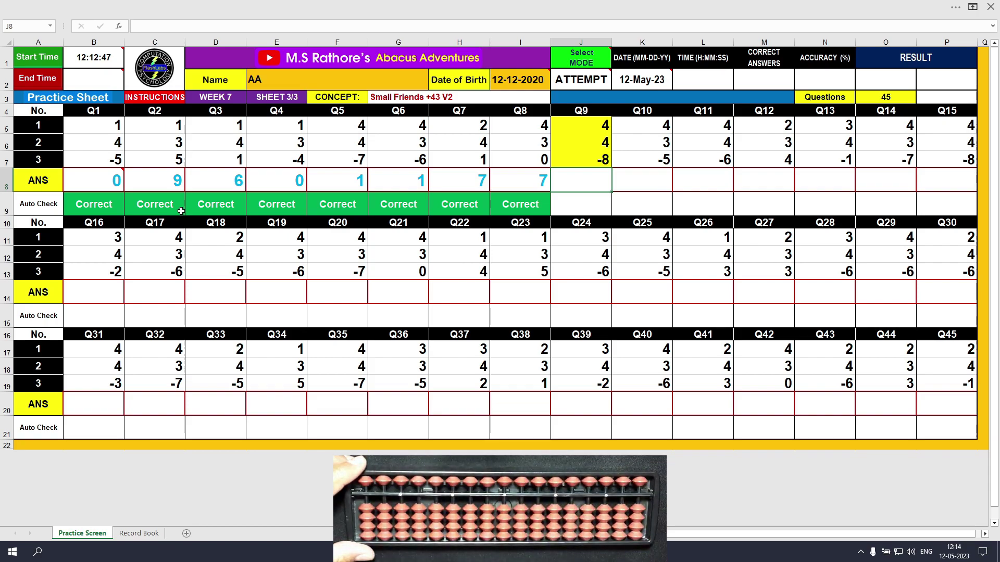
{"action": "type", "text": "0"}
{"action": "key", "text": "Tab"}
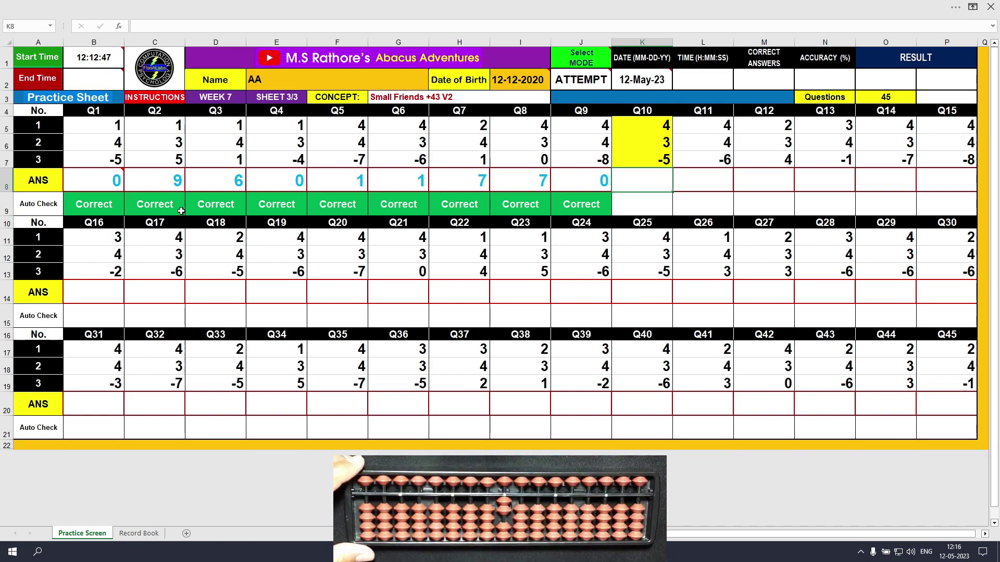
- Fill in the answers for Q10 to Q12 in the first ANS row: 2, 2 and 9
{"action": "type", "text": "2"}
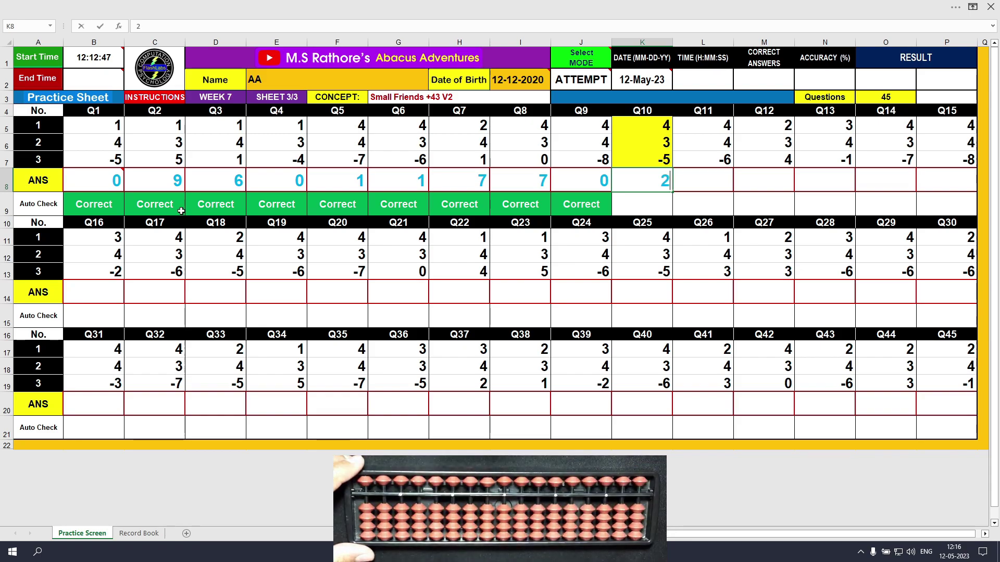
{"action": "key", "text": "Tab"}
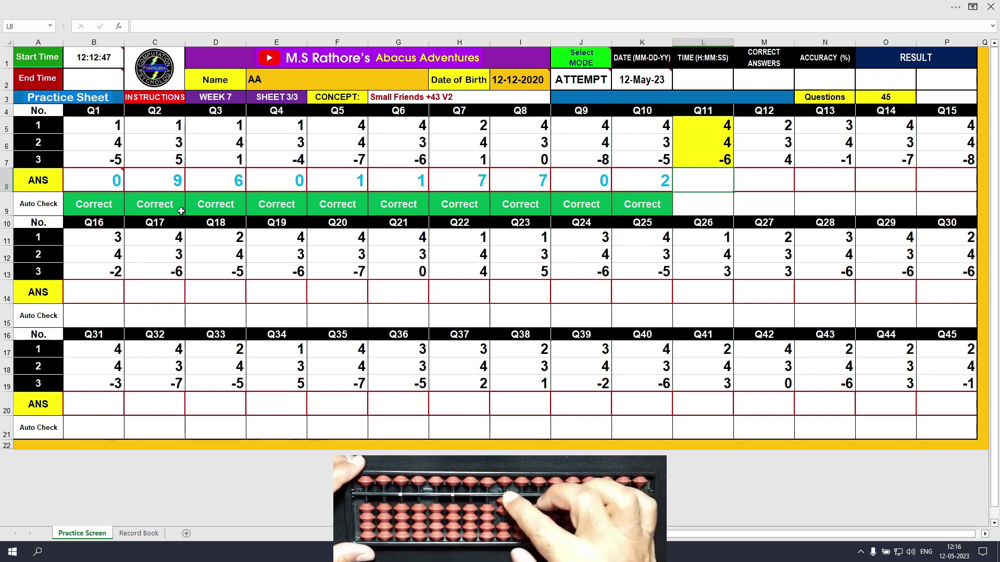
{"action": "type", "text": "2"}
{"action": "key", "text": "Tab"}
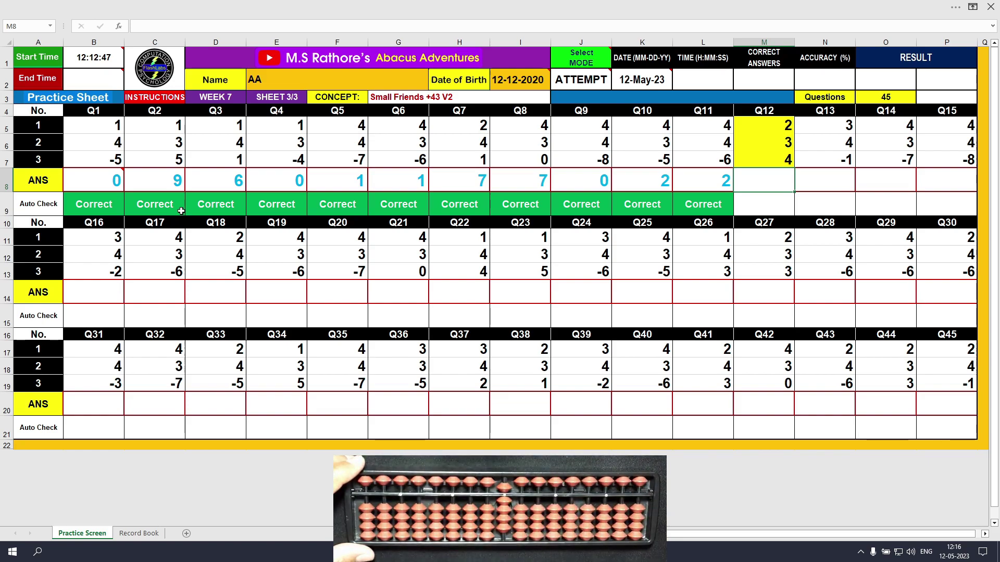
{"action": "type", "text": "9"}
{"action": "key", "text": "Tab"}
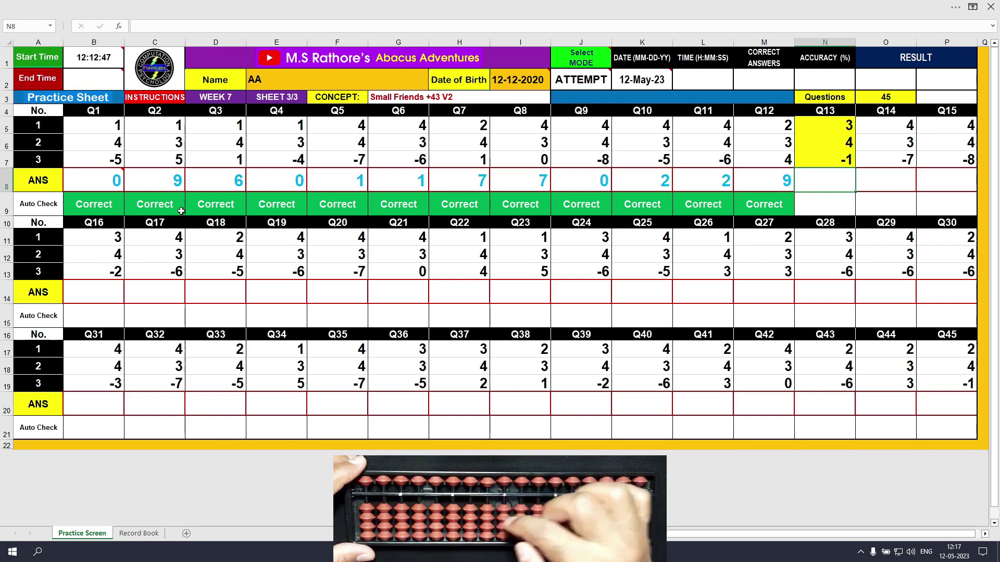
- Complete the first ANS row with 6 for Q13, 0 for Q14 and 0 for Q15
{"action": "type", "text": "6"}
{"action": "key", "text": "Return"}
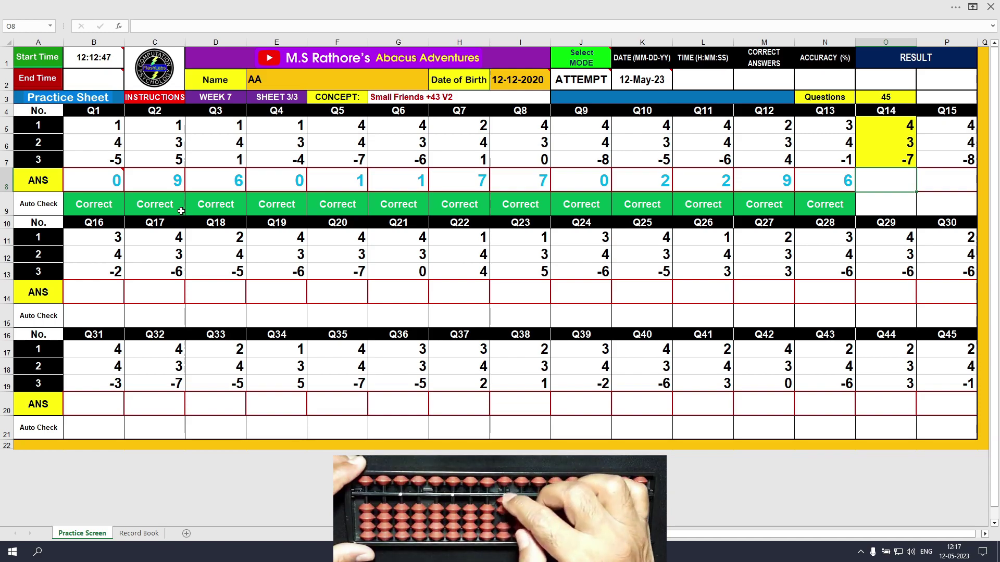
{"action": "type", "text": "0"}
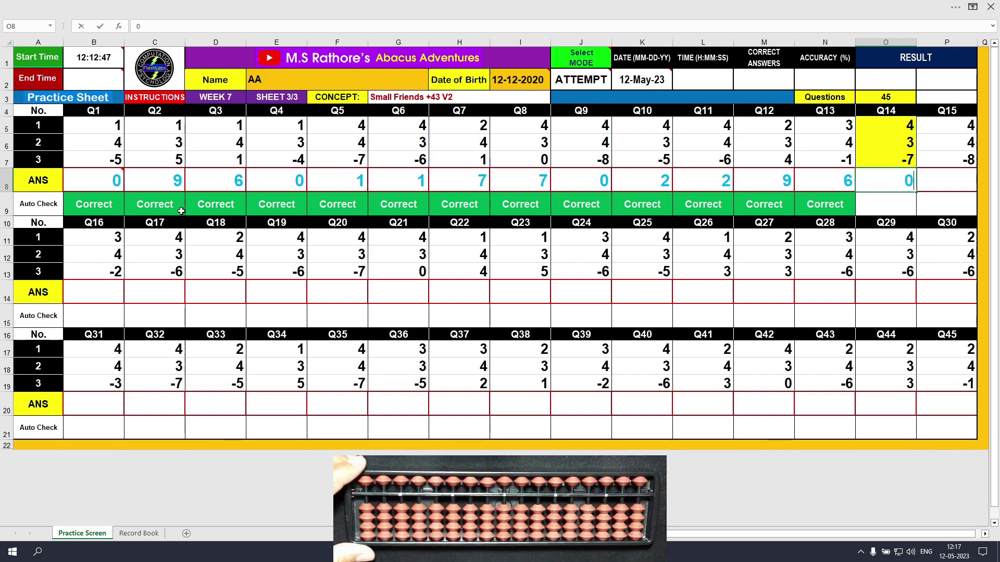
{"action": "key", "text": "Tab"}
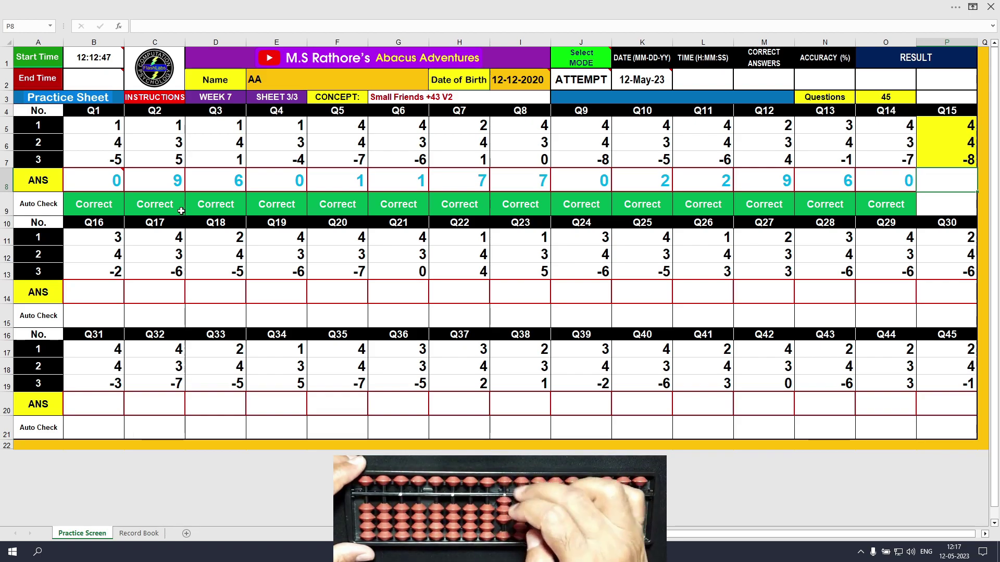
{"action": "type", "text": "0"}
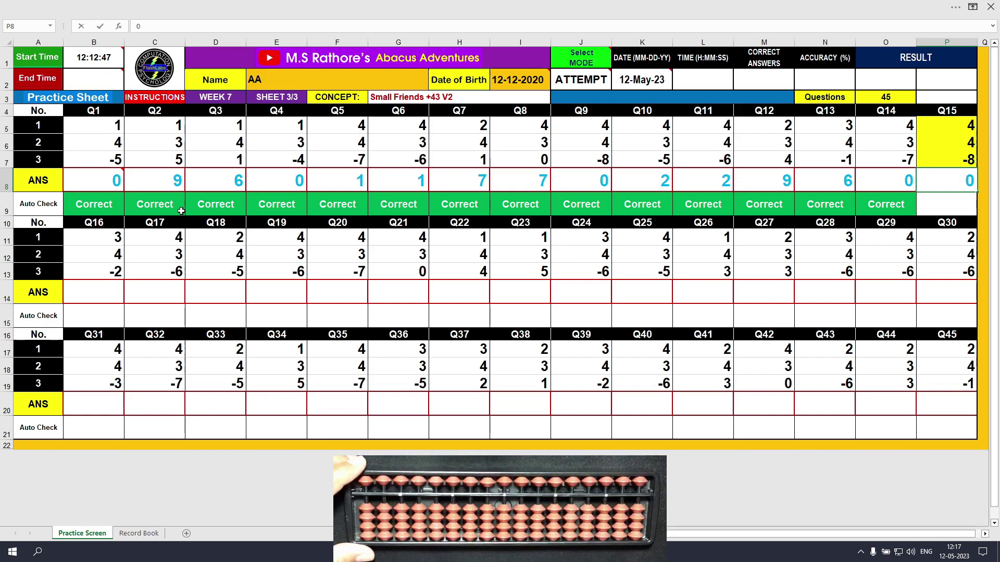
{"action": "key", "text": "Return"}
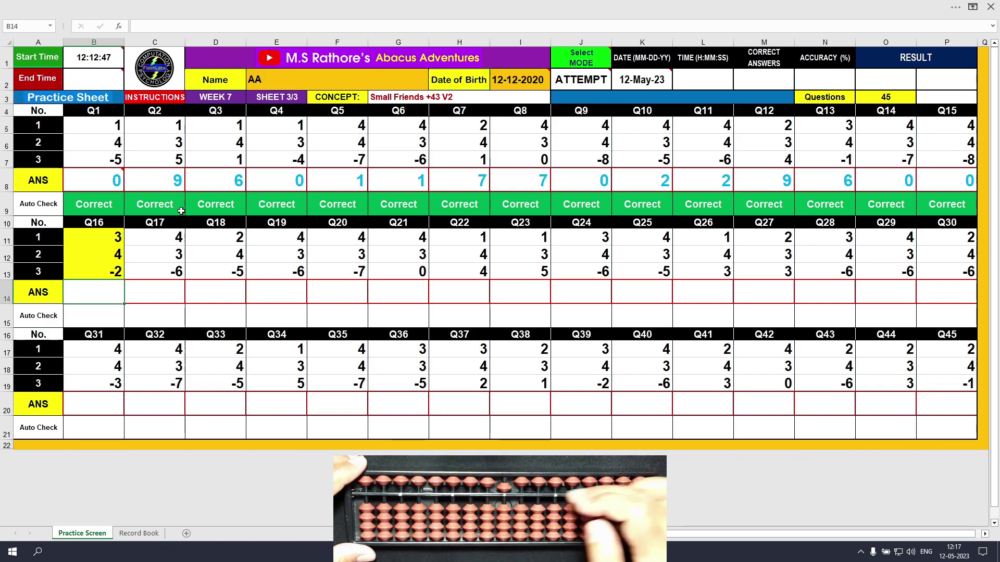
- Start the second ANS row with 5 for Q16, 1 for Q17 and 1 for Q18
{"action": "type", "text": "5"}
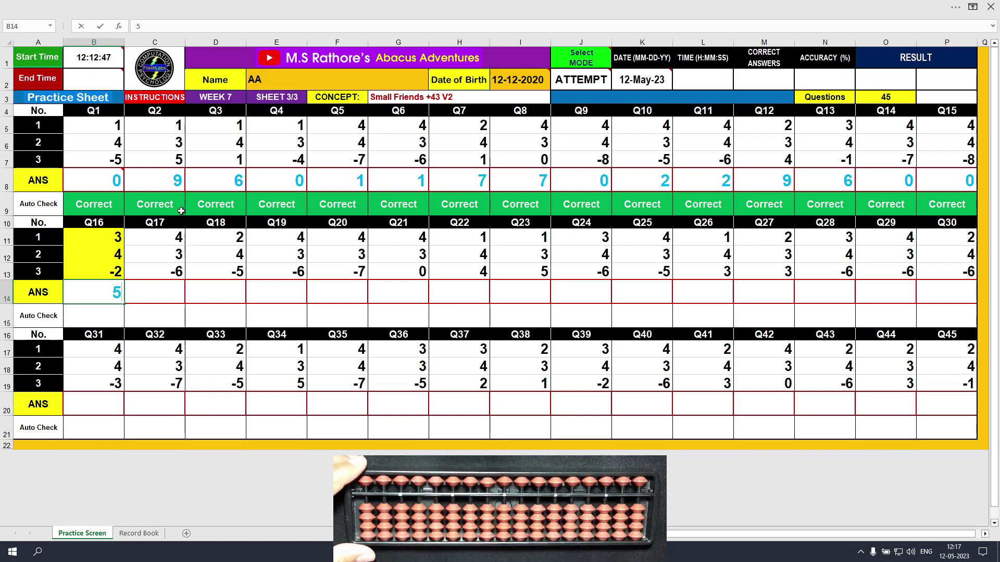
{"action": "key", "text": "Tab"}
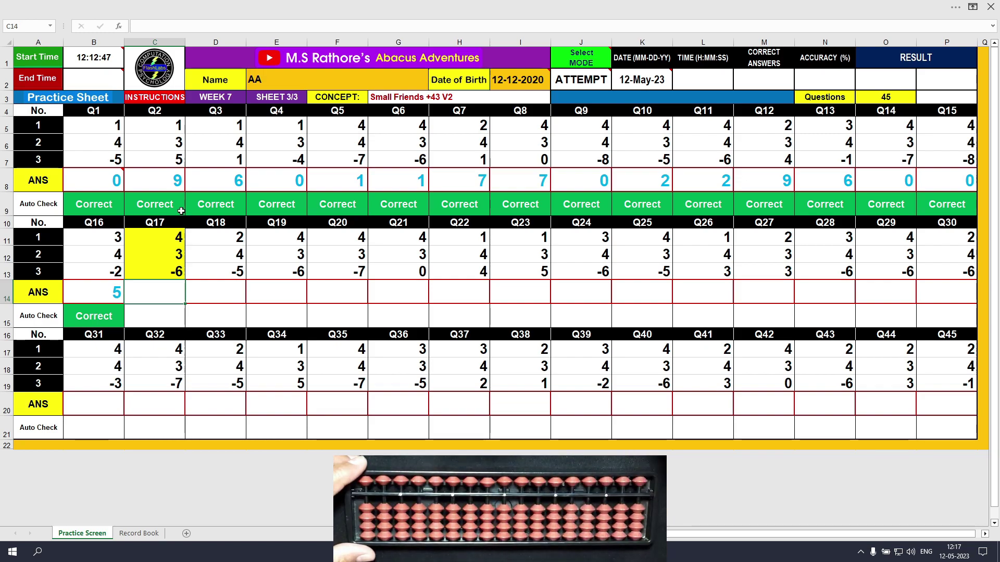
{"action": "type", "text": "1"}
{"action": "key", "text": "Tab"}
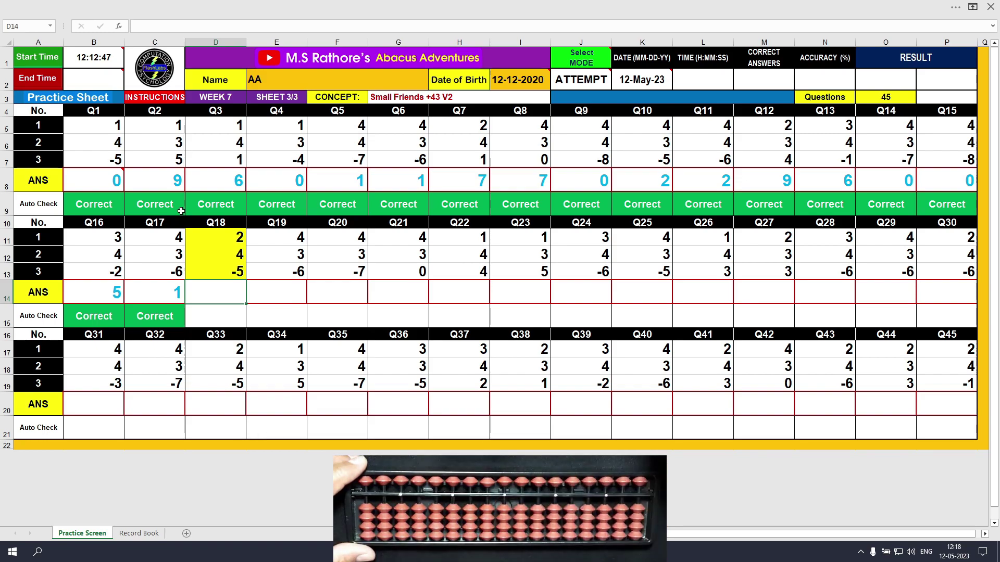
{"action": "type", "text": "1"}
{"action": "key", "text": "Tab"}
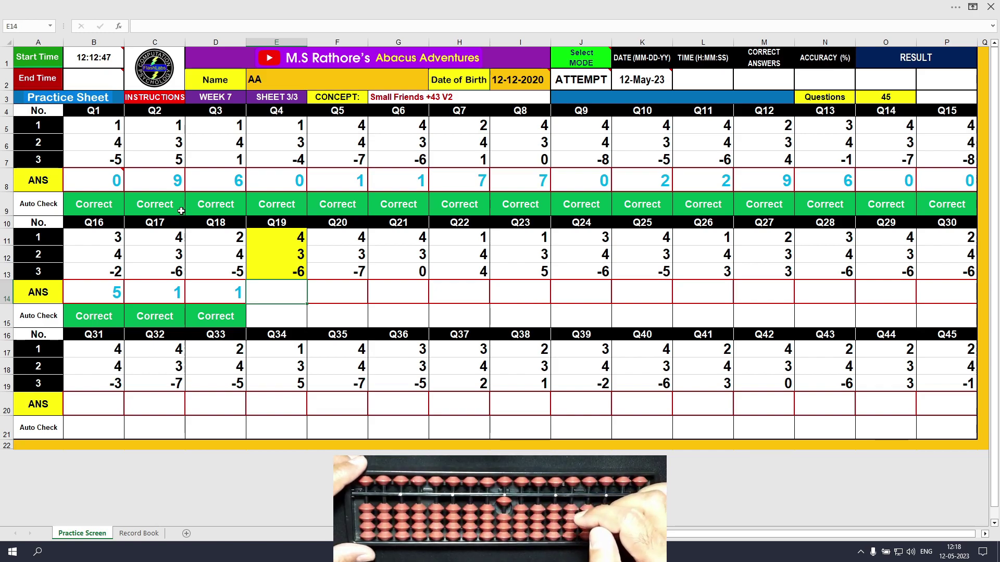
- Fill in the answers for Q19 to Q21 in the second ANS row: 1, 0 and 7
{"action": "type", "text": "1"}
{"action": "key", "text": "Tab"}
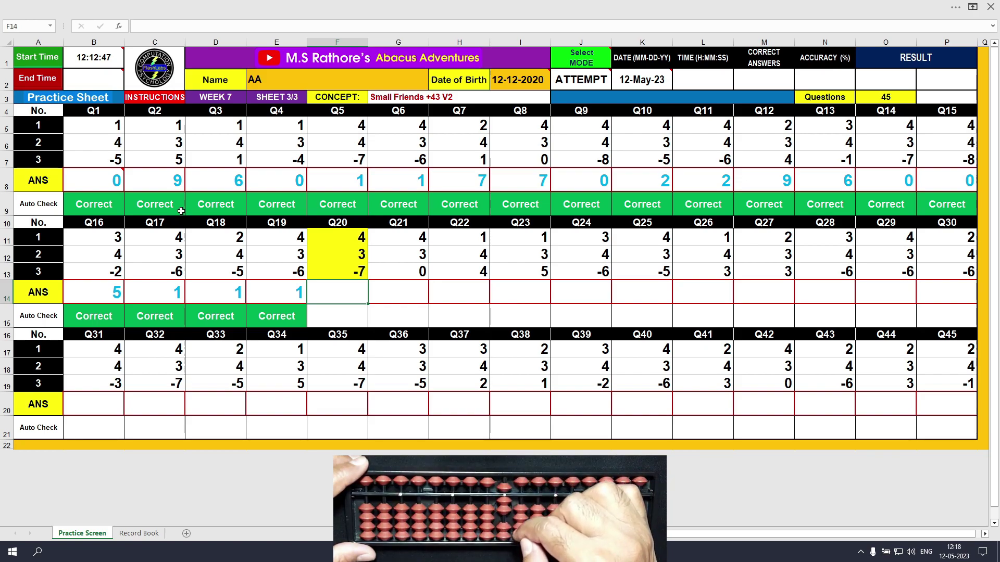
{"action": "type", "text": "0"}
{"action": "key", "text": "Tab"}
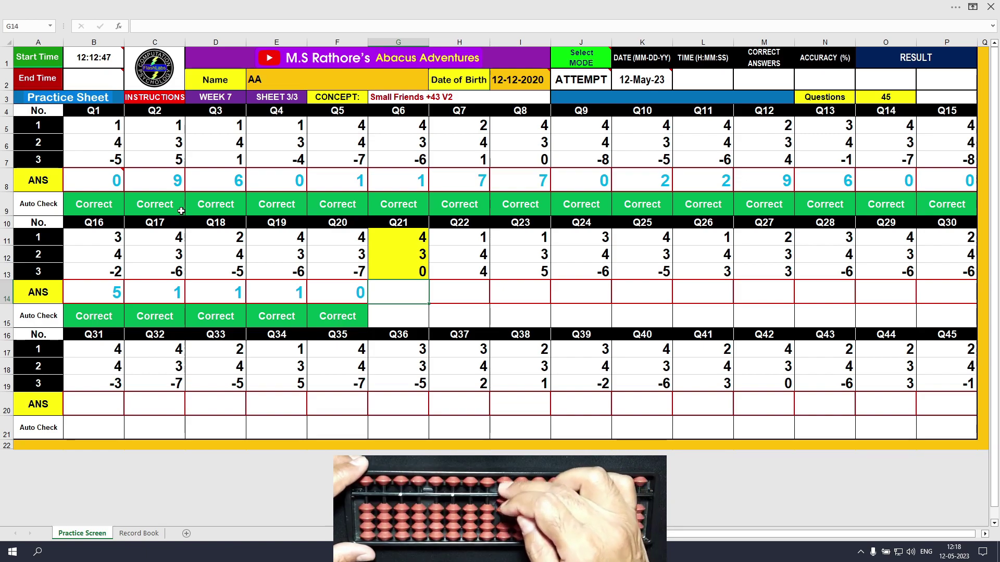
{"action": "type", "text": "7"}
{"action": "key", "text": "Tab"}
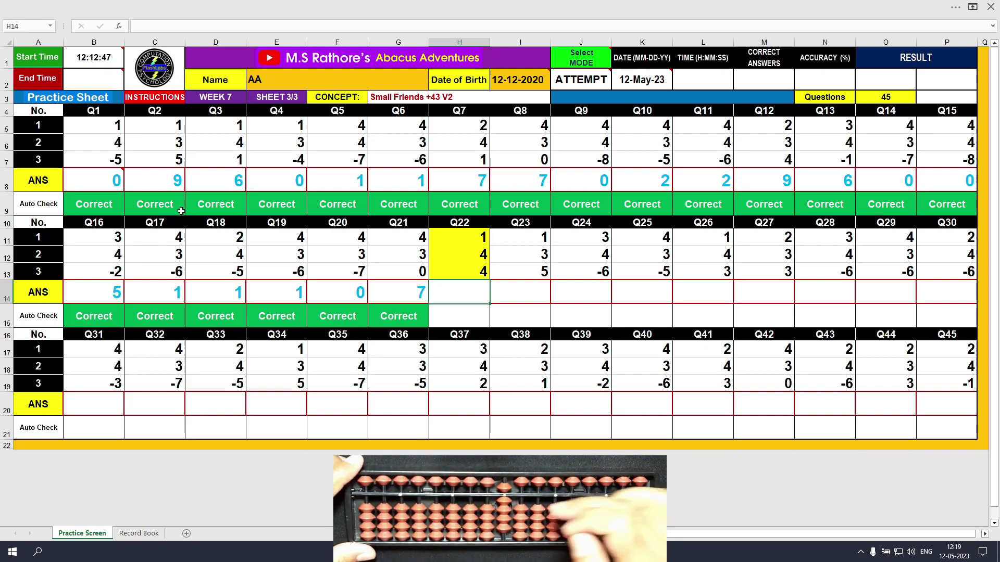
- Fill in the answers for Q22 to Q24 in the second ANS row: 9, 9 and 1
{"action": "type", "text": "9"}
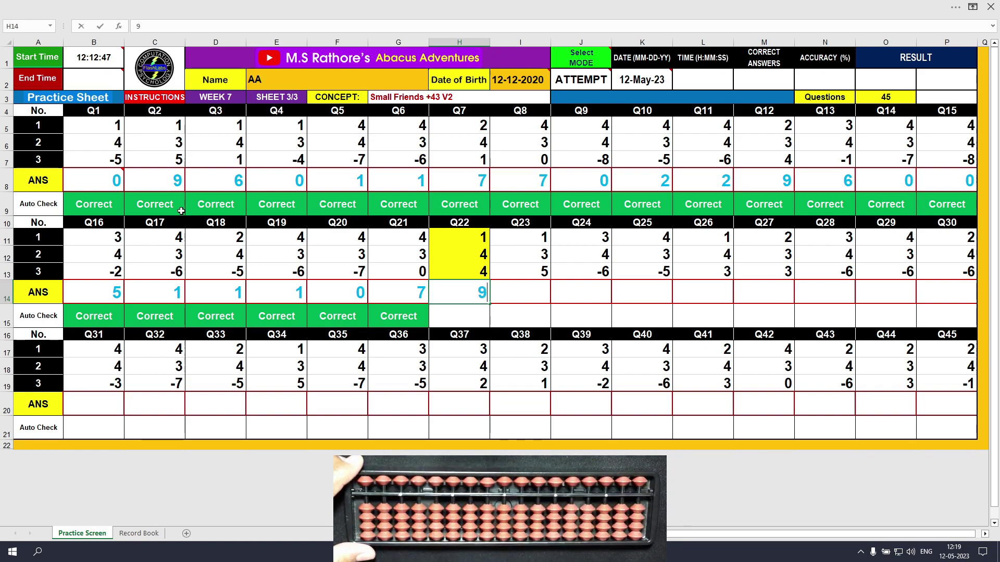
{"action": "key", "text": "Tab"}
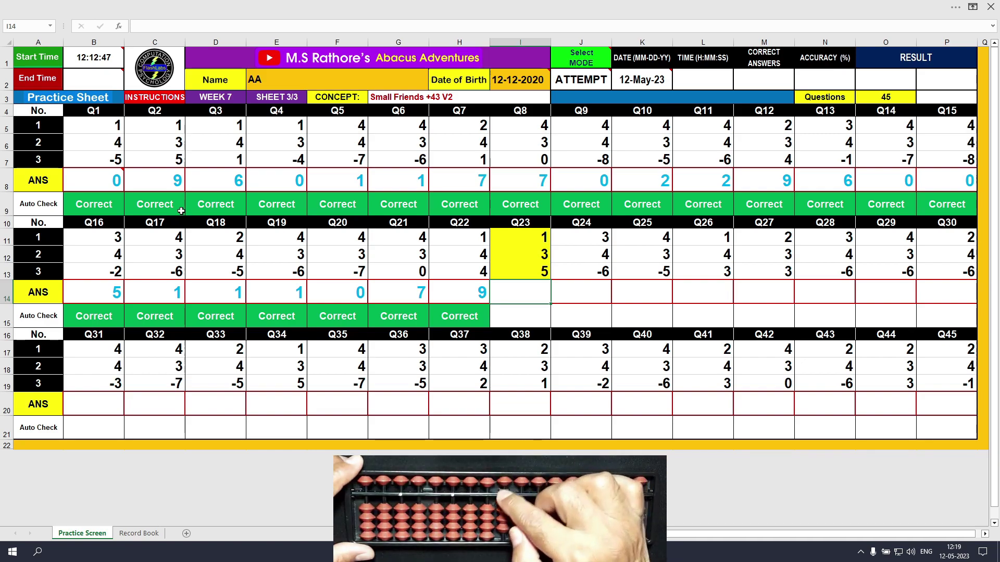
{"action": "type", "text": "9"}
{"action": "key", "text": "Tab"}
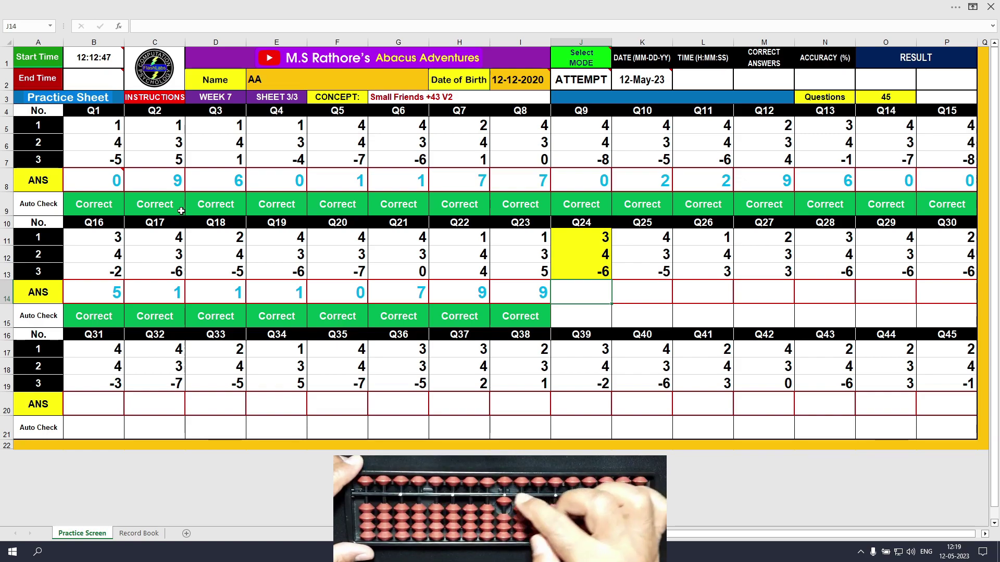
{"action": "type", "text": "1"}
{"action": "key", "text": "Tab"}
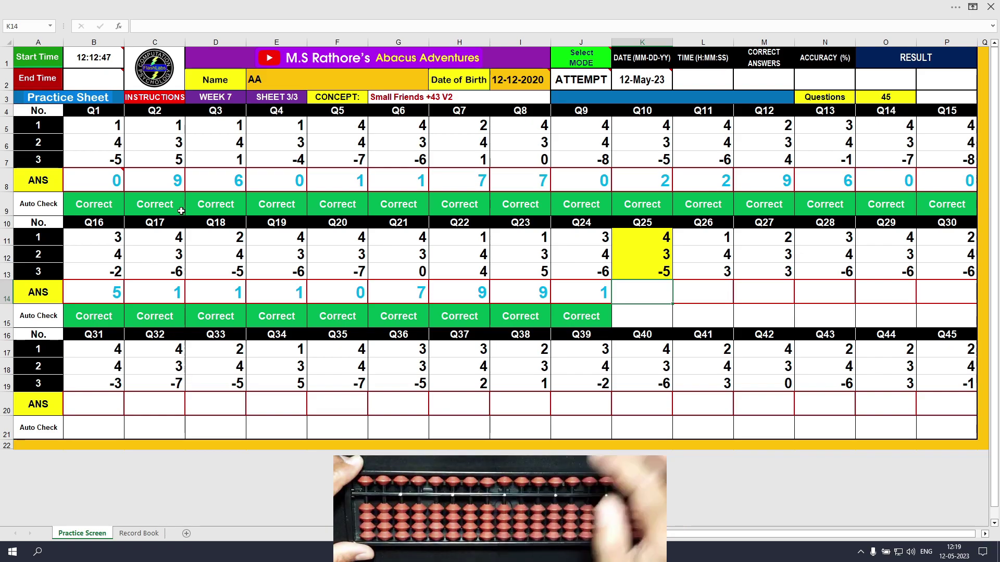
- Fill in the answers for Q25 to Q28 in the second ANS row: 2, 8, 8 and 1
{"action": "type", "text": "2"}
{"action": "key", "text": "Tab"}
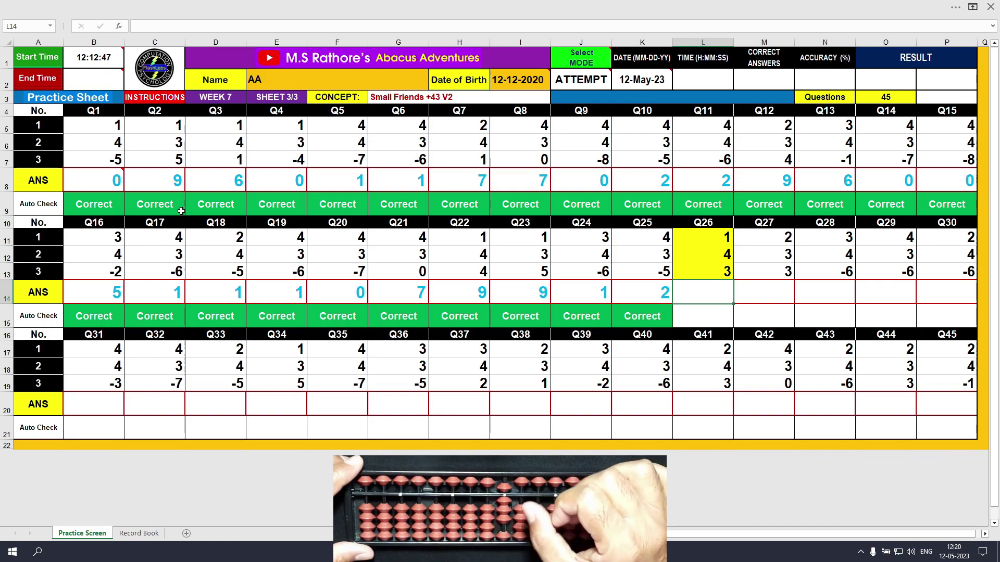
{"action": "type", "text": "8"}
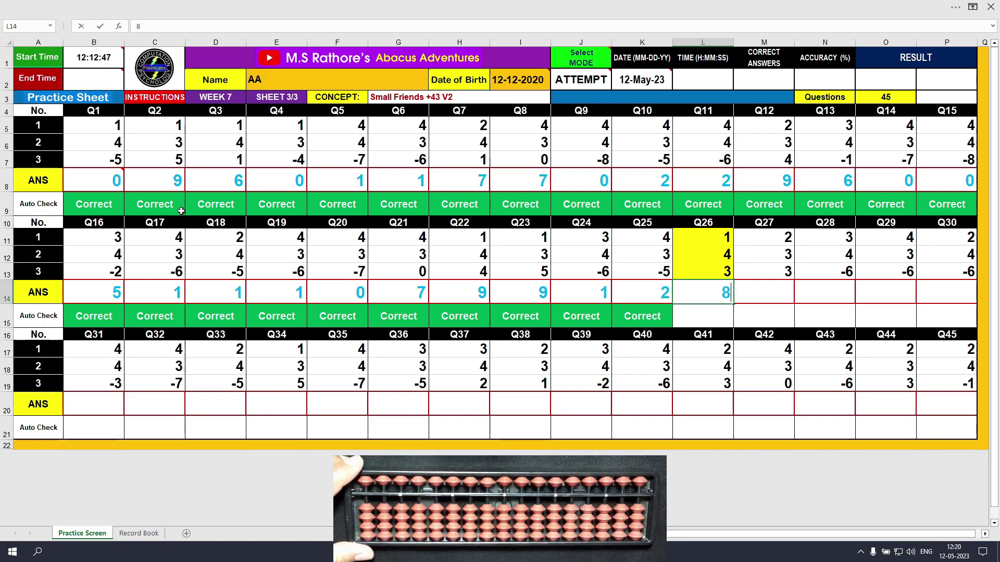
{"action": "key", "text": "Tab"}
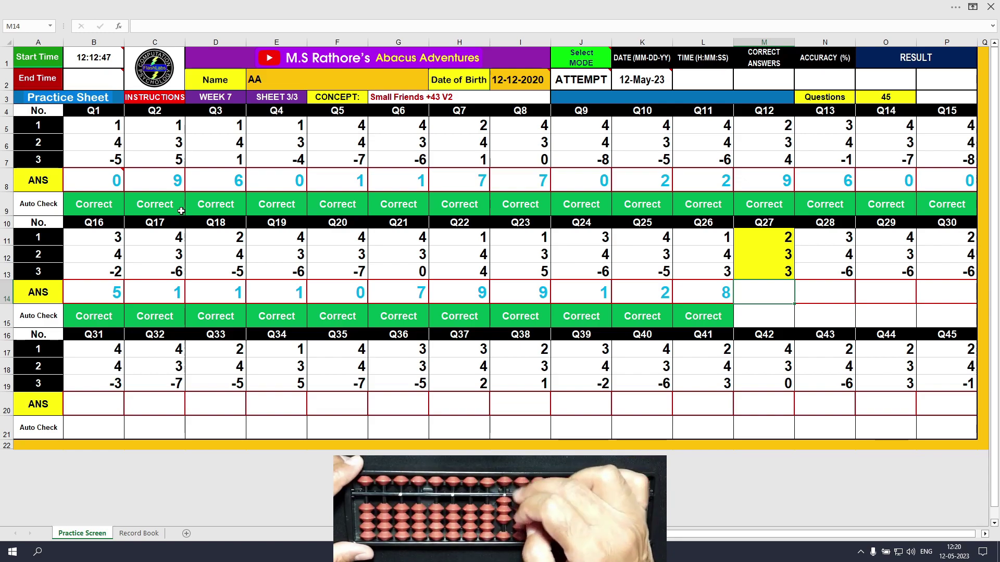
{"action": "type", "text": "8"}
{"action": "key", "text": "Tab"}
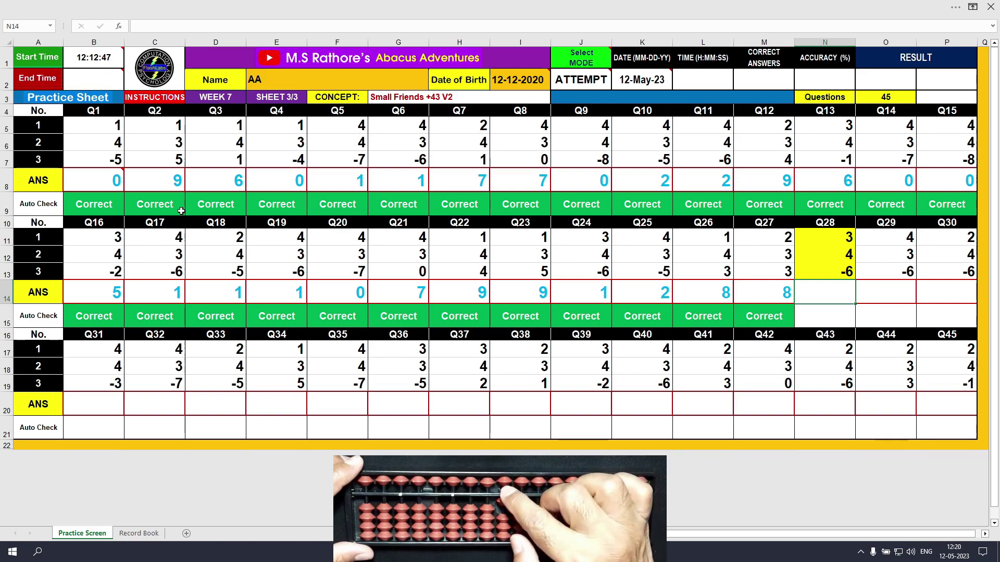
{"action": "type", "text": "1"}
{"action": "key", "text": "Tab"}
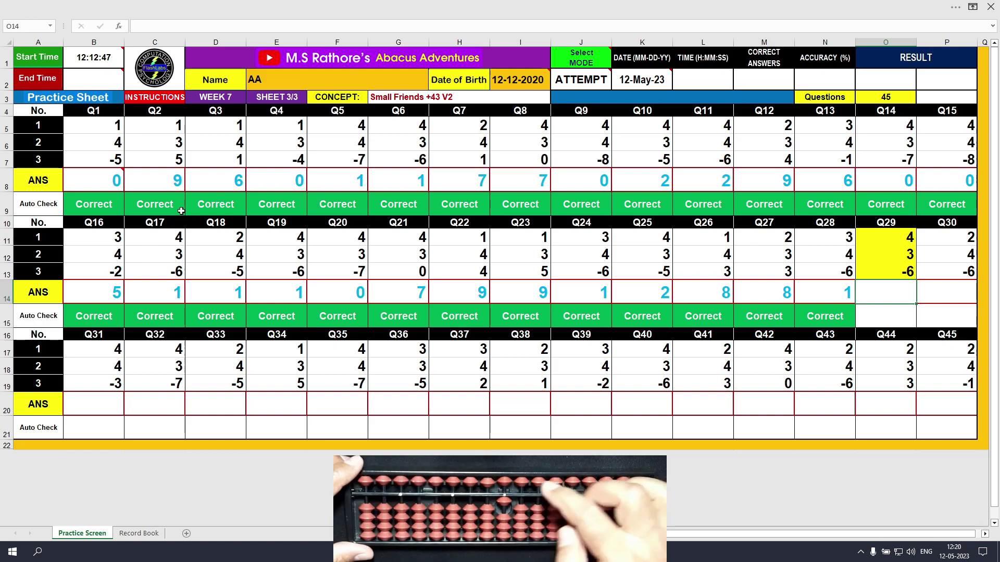
- Complete the second ANS row with 1 for Q29 and 0 for Q30
{"action": "type", "text": "1"}
{"action": "key", "text": "Tab"}
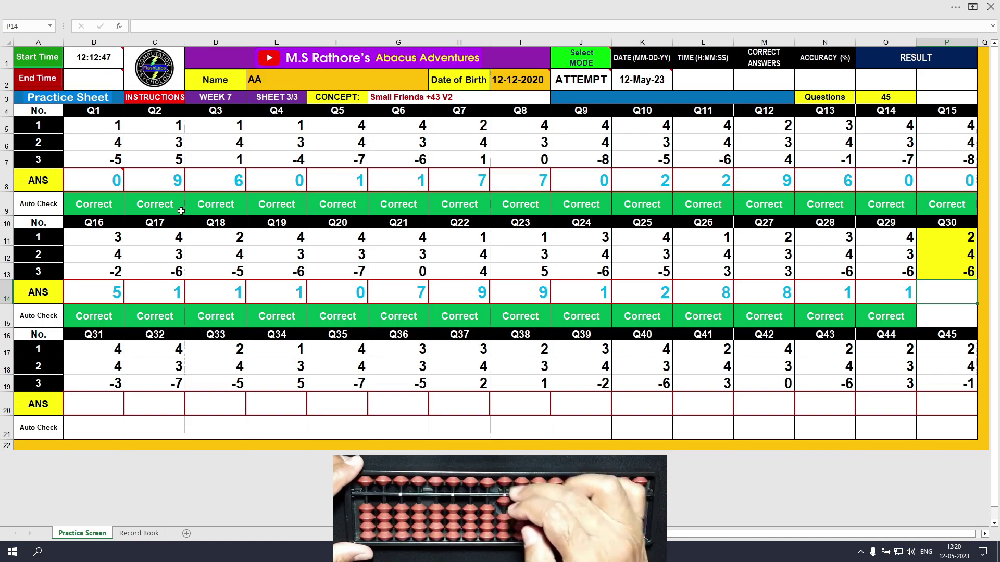
{"action": "type", "text": "0"}
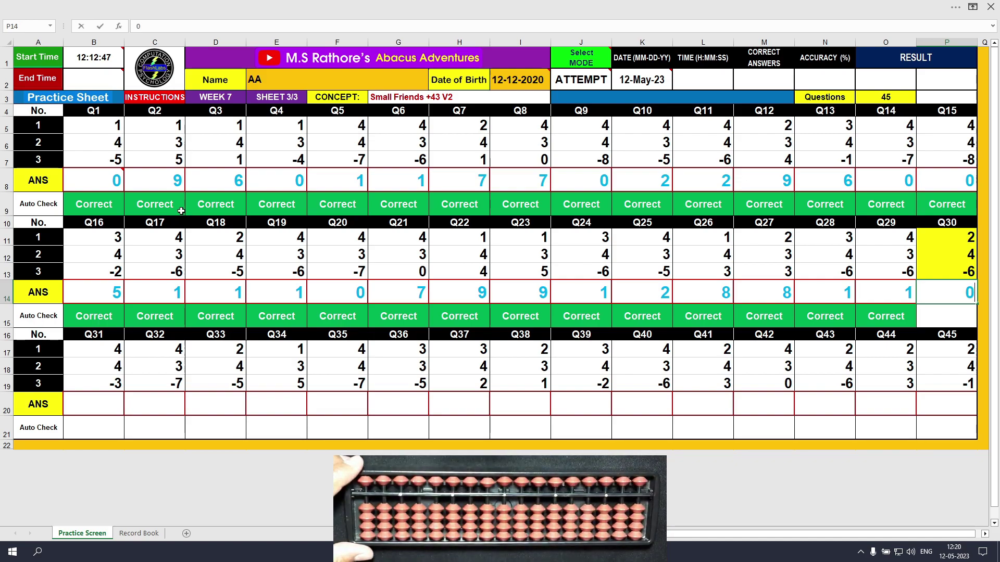
{"action": "key", "text": "Return"}
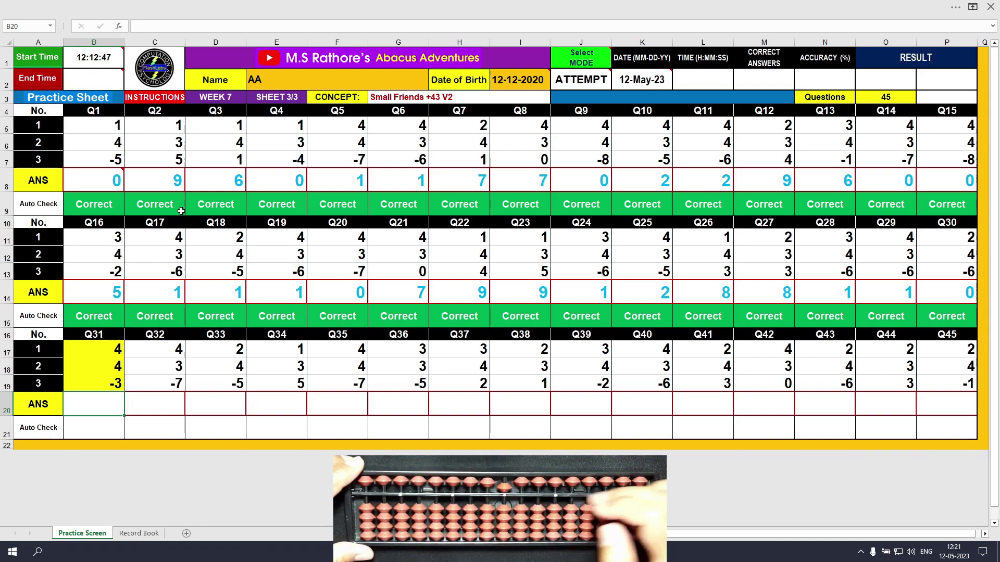
- Start the third ANS row with 5 for Q31, 0 for Q32 and 1 for Q33
{"action": "type", "text": "5"}
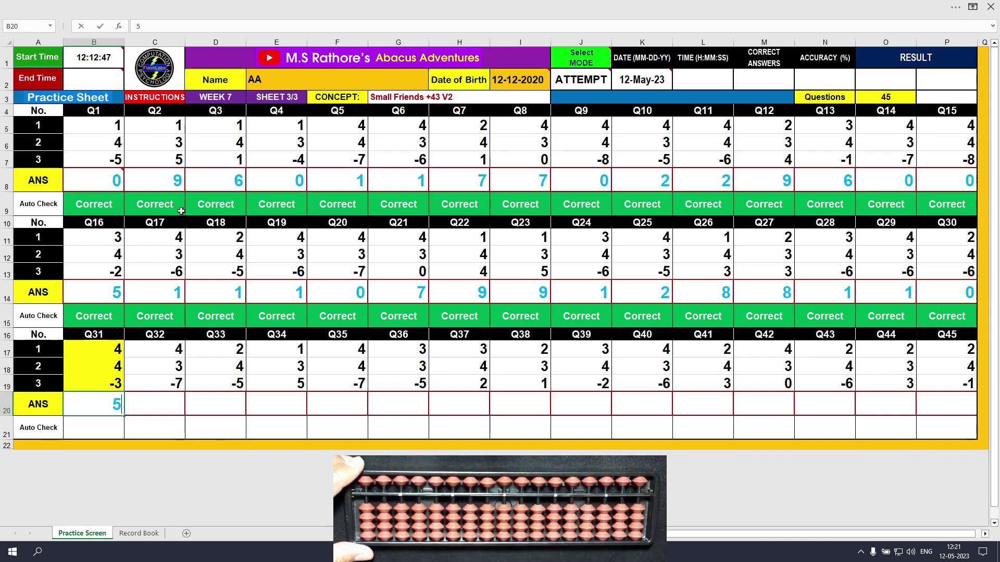
{"action": "key", "text": "Tab"}
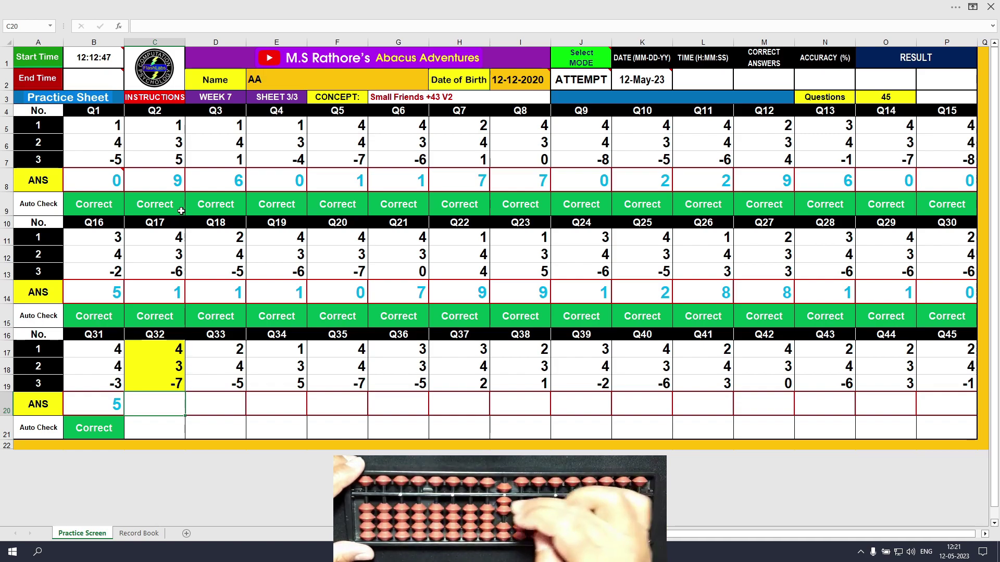
{"action": "type", "text": "0"}
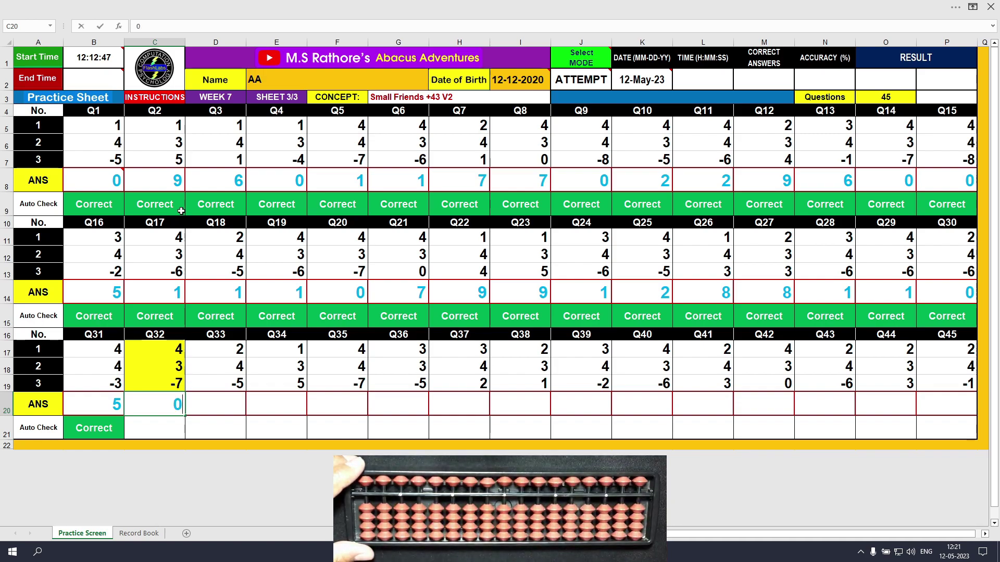
{"action": "key", "text": "Tab"}
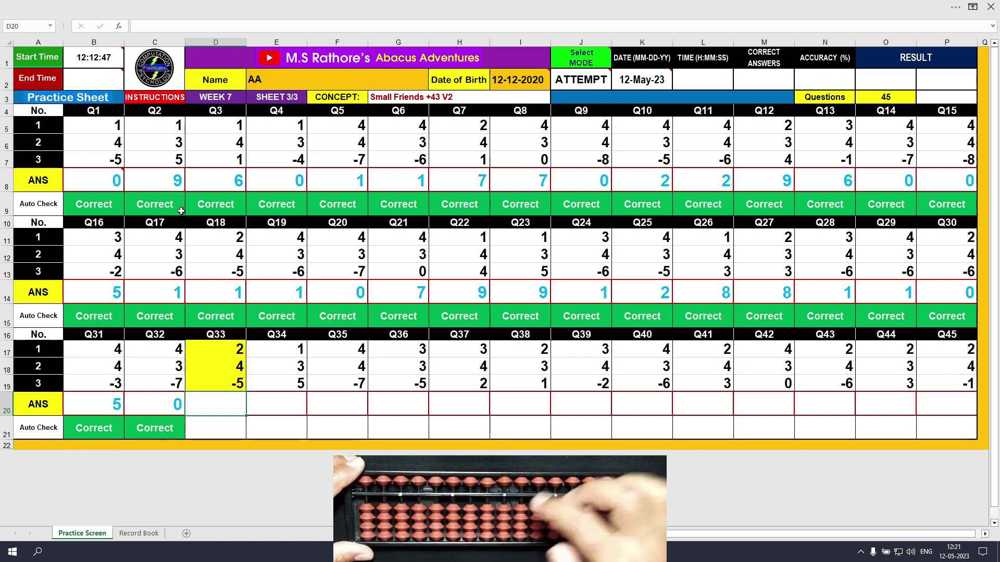
{"action": "type", "text": "1"}
{"action": "key", "text": "Tab"}
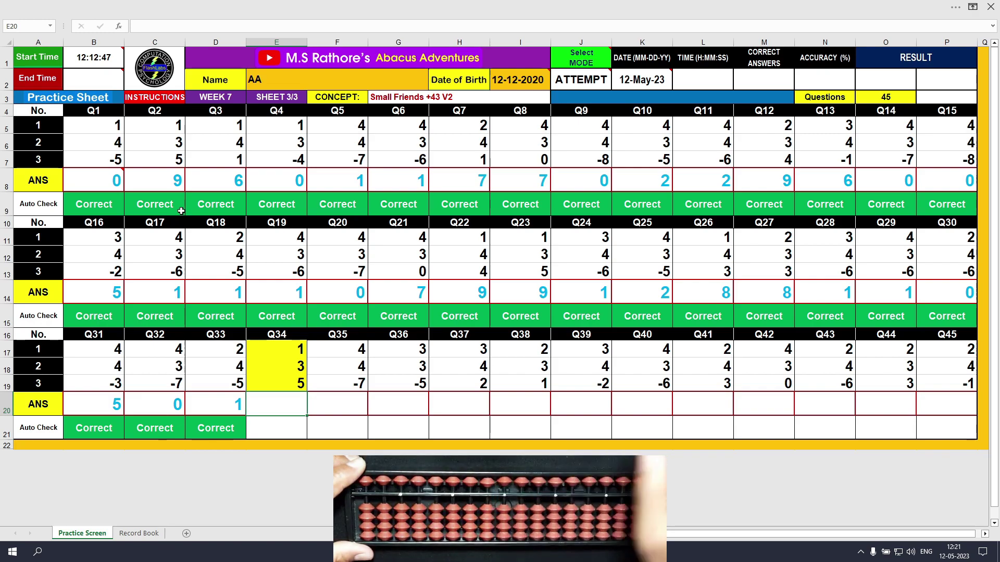
- Fill in the answers for Q34 to Q36 in the third ANS row: 9, 1 and 1
{"action": "type", "text": "9"}
{"action": "key", "text": "Tab"}
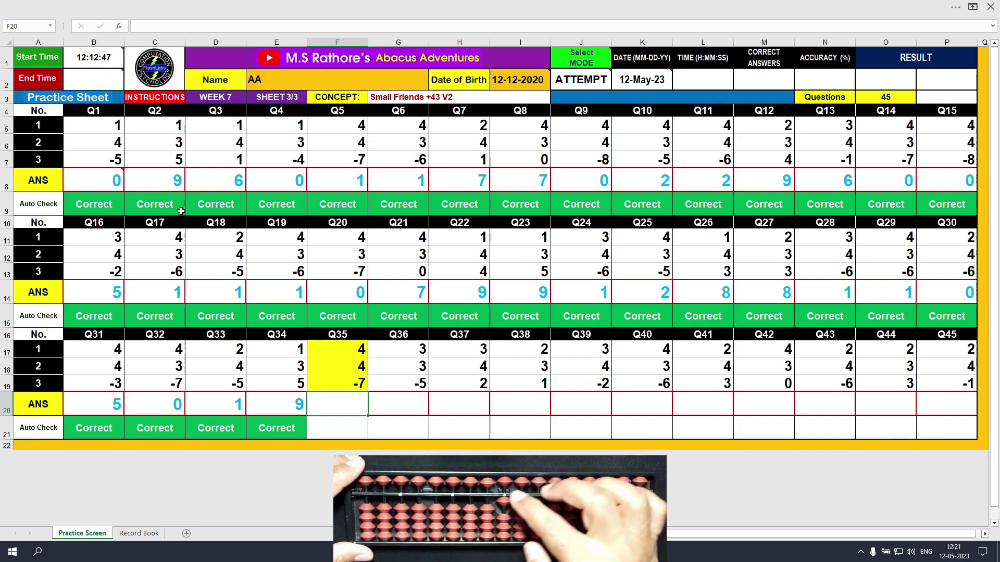
{"action": "type", "text": "1"}
{"action": "key", "text": "Tab"}
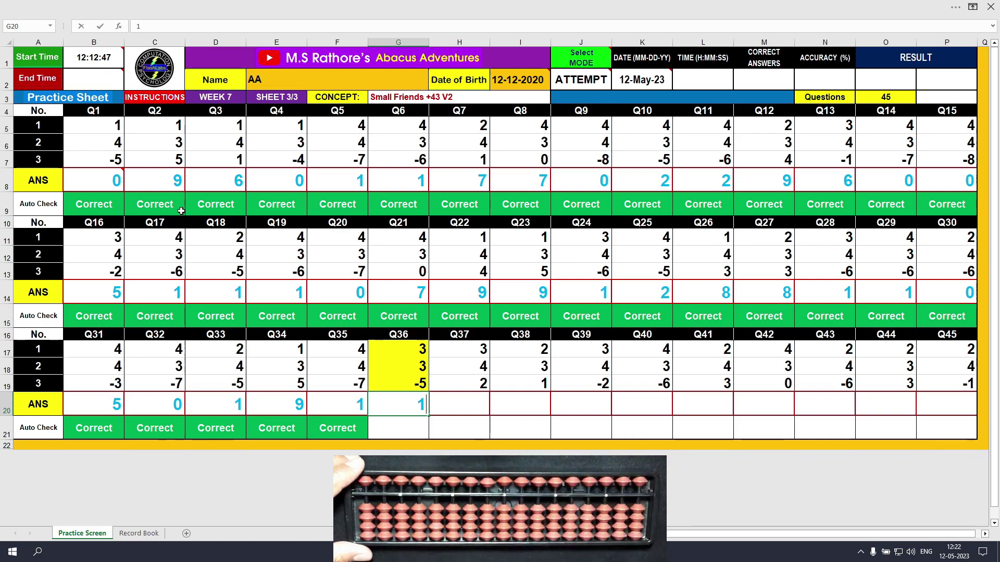
{"action": "type", "text": "1"}
{"action": "key", "text": "Tab"}
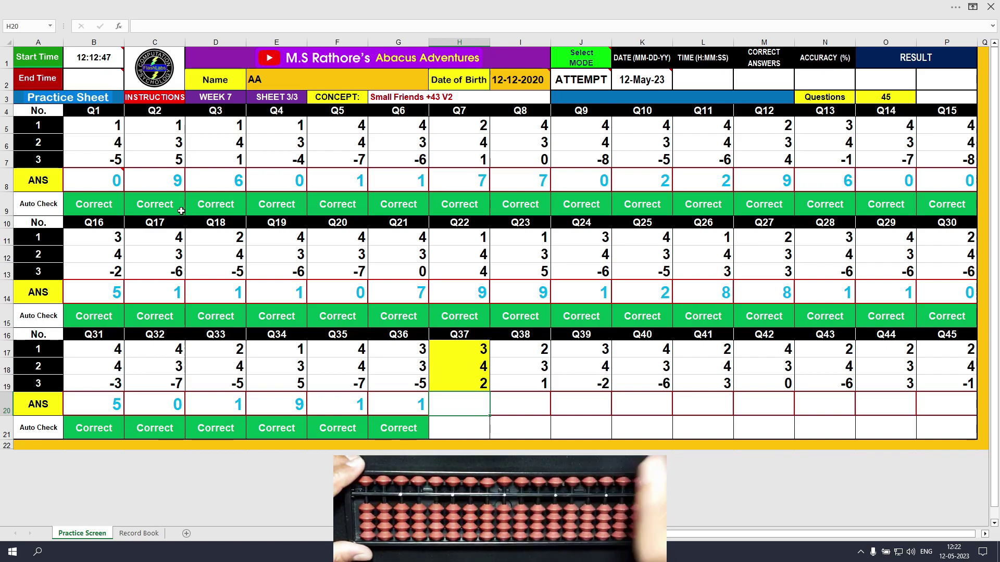
- Fill in the answers for Q37 to Q39 in the third ANS row: 9, 6 and 5
{"action": "type", "text": "9"}
{"action": "key", "text": "Tab"}
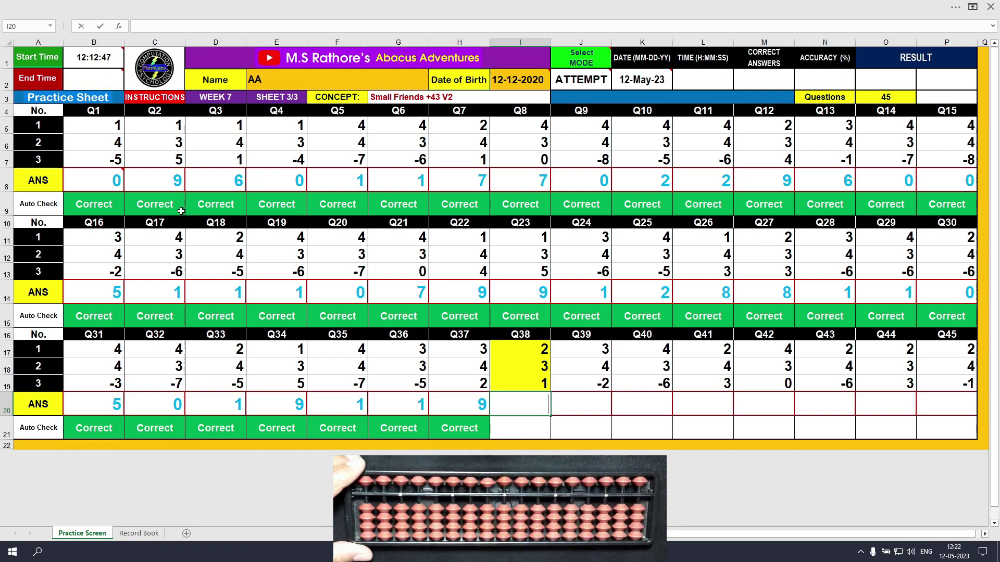
{"action": "type", "text": "6"}
{"action": "key", "text": "Tab"}
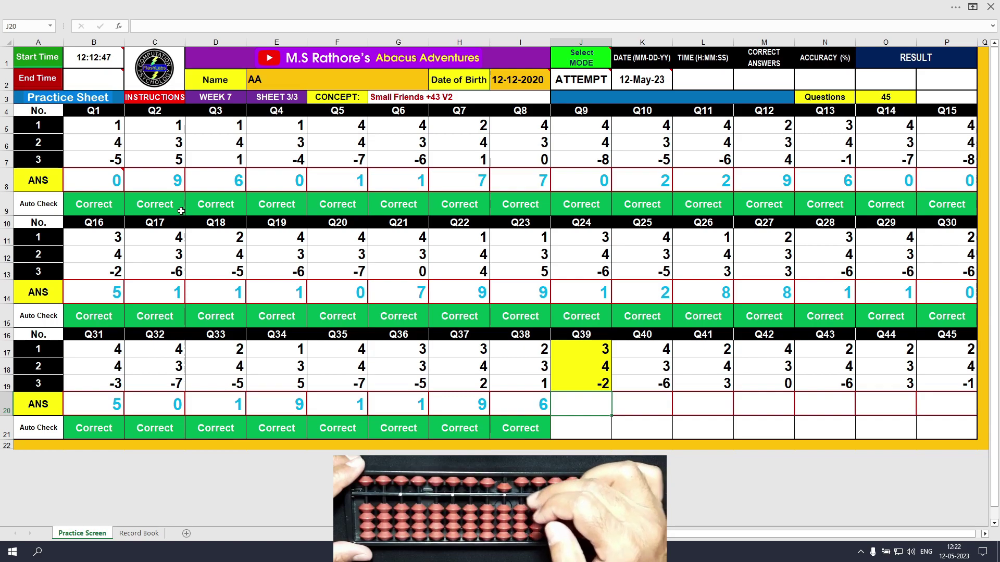
{"action": "key", "text": "Tab"}
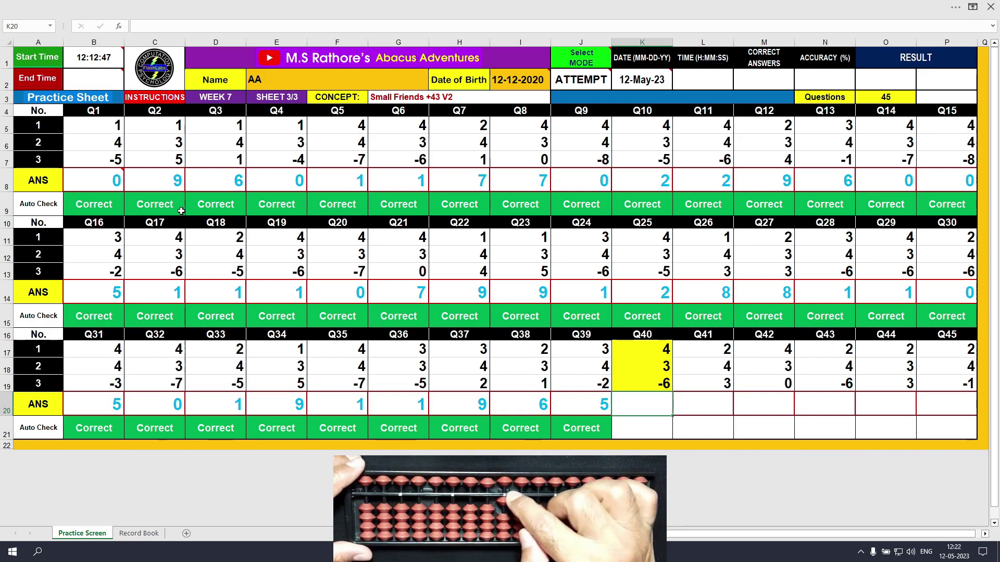
- Fill in the answers for Q40 to Q42 in the third ANS row: 1, 9 and 7
{"action": "type", "text": "1"}
{"action": "key", "text": "Tab"}
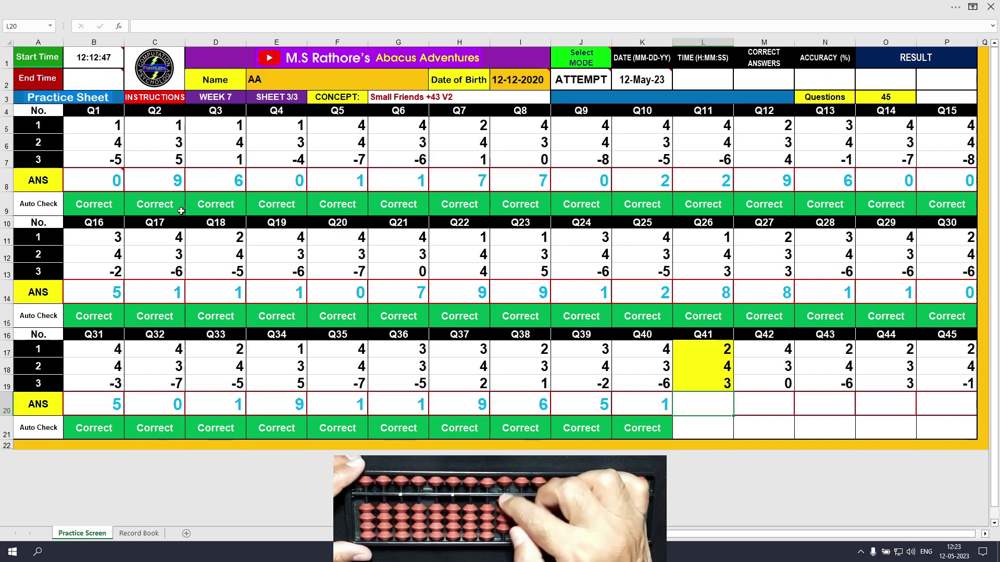
{"action": "type", "text": "9"}
{"action": "key", "text": "Tab"}
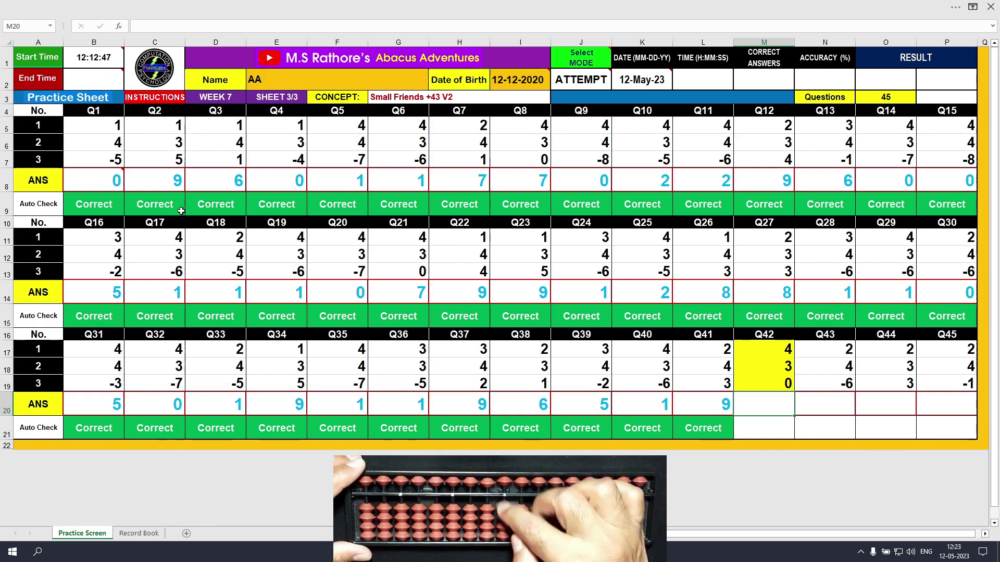
{"action": "type", "text": "7"}
{"action": "key", "text": "Tab"}
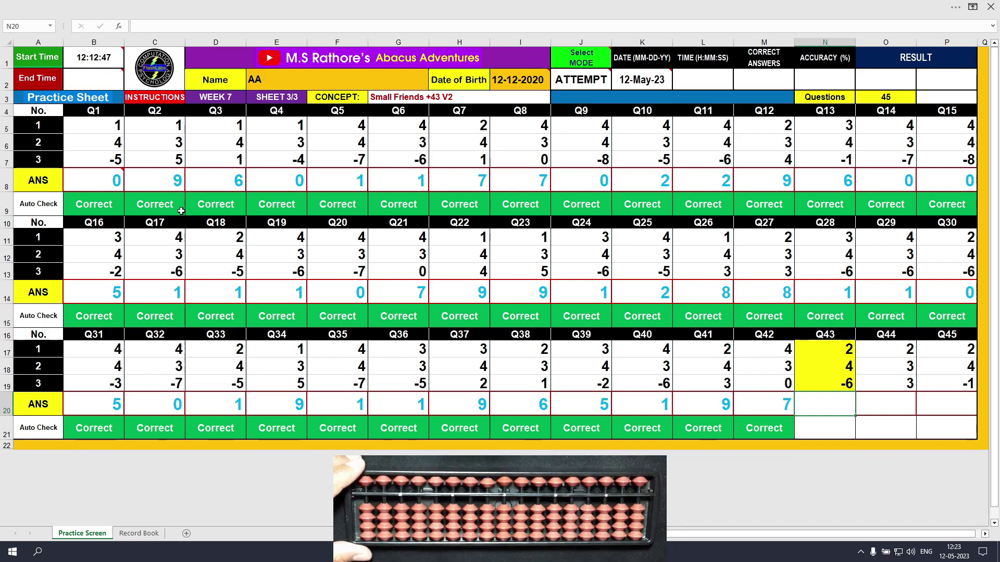
- Complete the third ANS row with 0 for Q43, 8 for Q44 and 5 for Q45
{"action": "type", "text": "0"}
{"action": "key", "text": "Tab"}
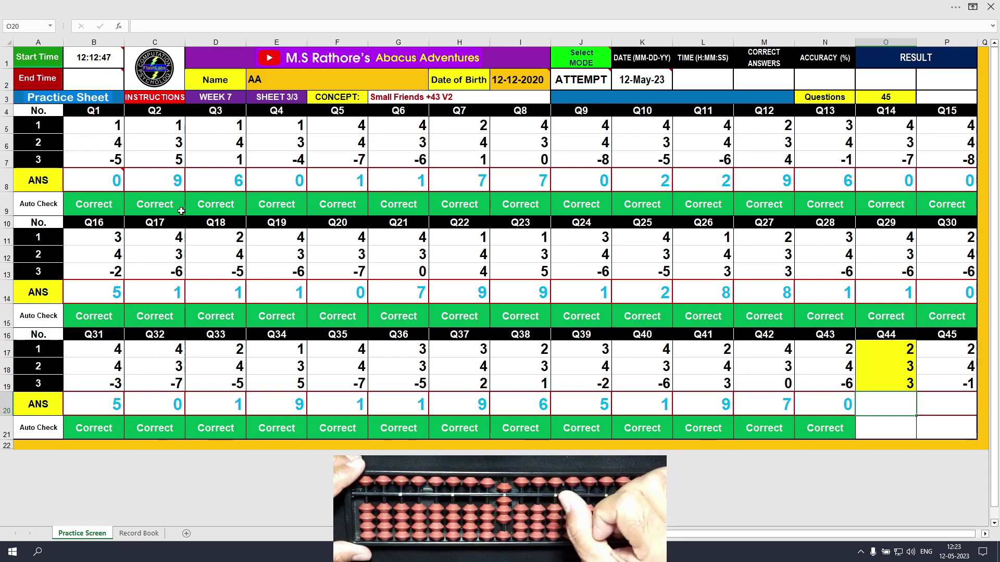
{"action": "type", "text": "8"}
{"action": "key", "text": "Tab"}
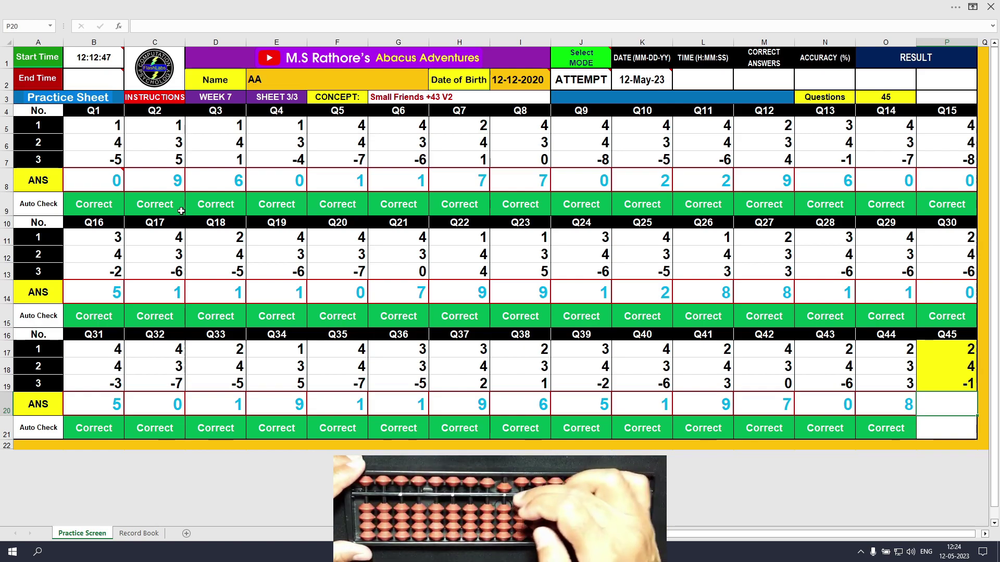
{"action": "type", "text": "5"}
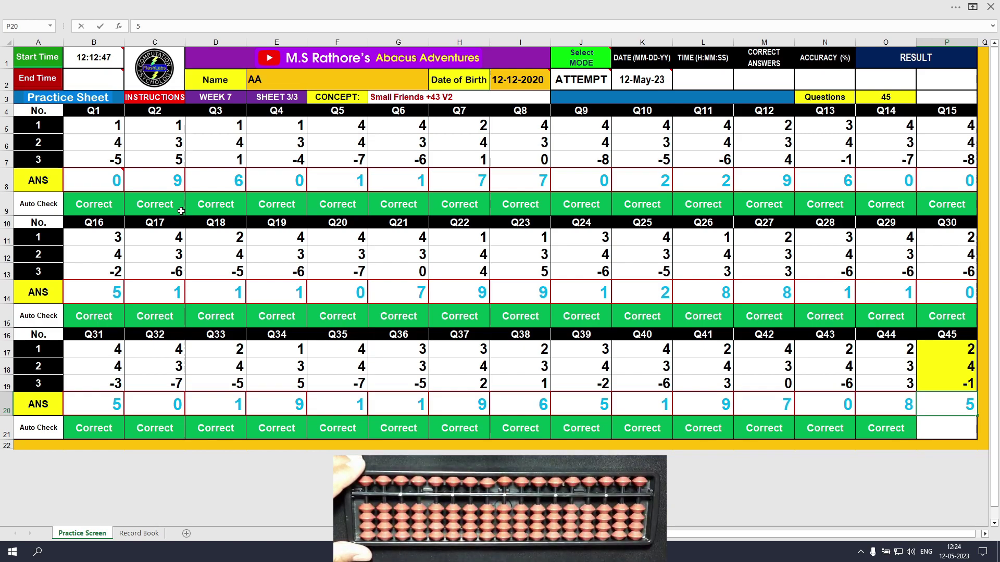
{"action": "key", "text": "Return"}
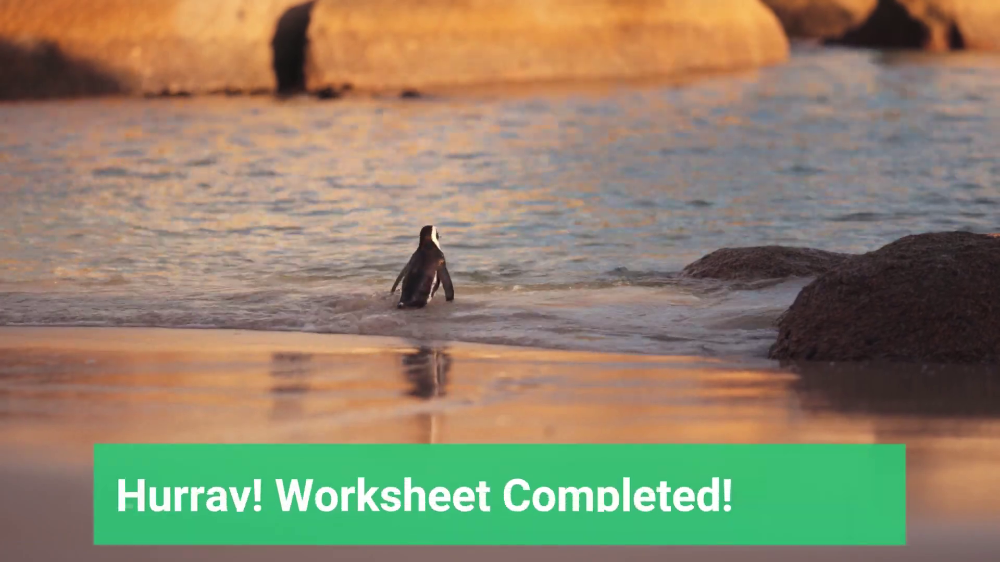